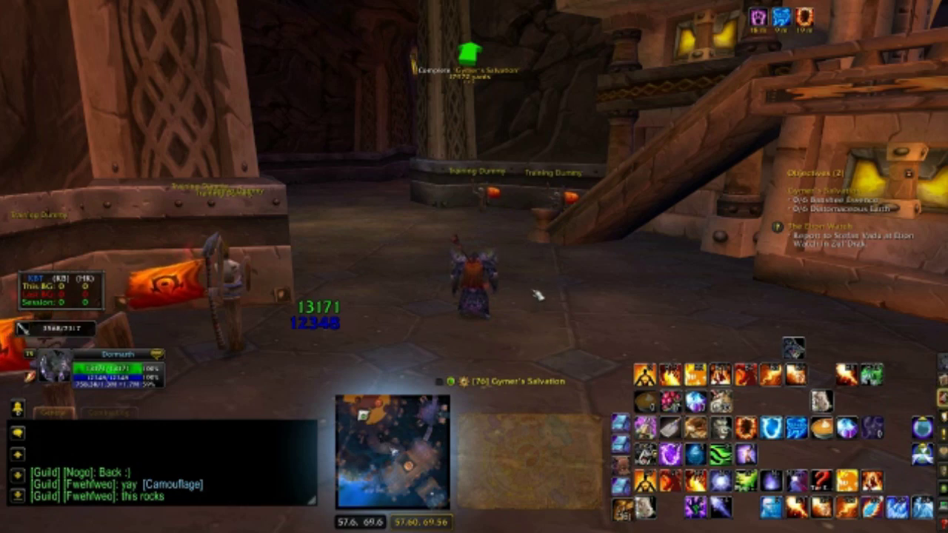
Target a training dummy and cast Fire Blast and other fire spells on it to trigger the aura alerts
left_click(498, 221)
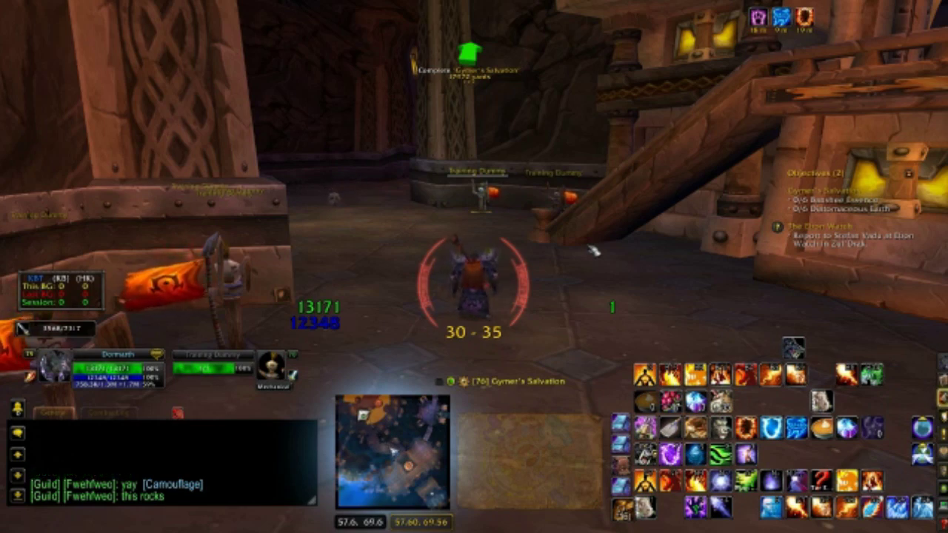
key("1")
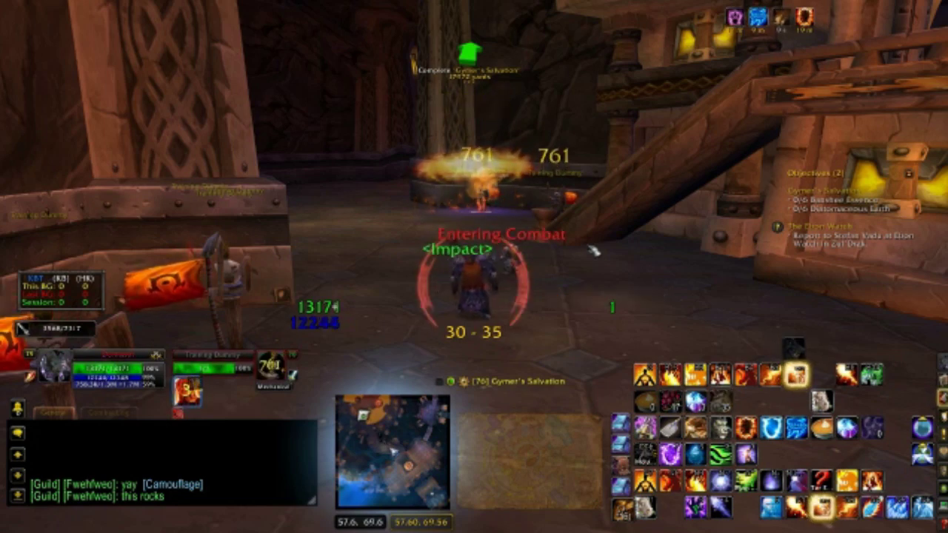
key("7")
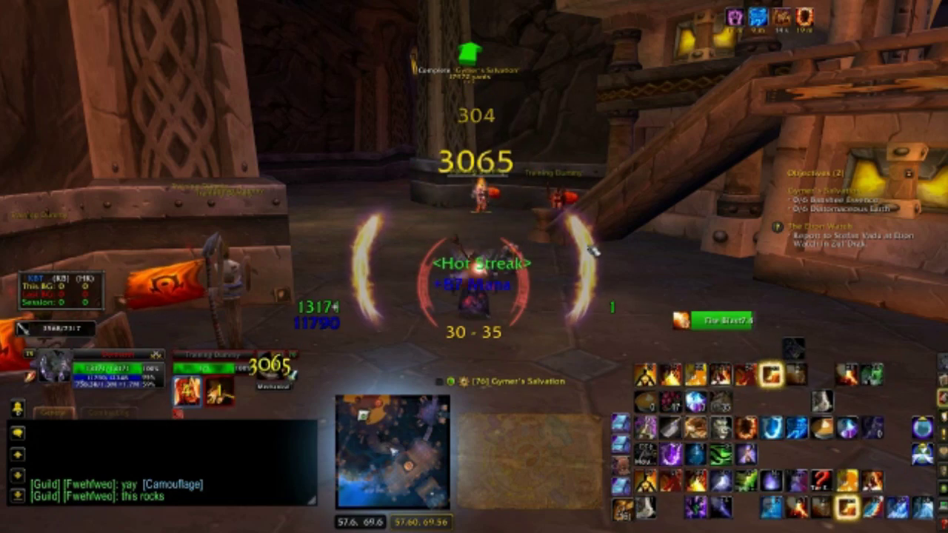
key("6")
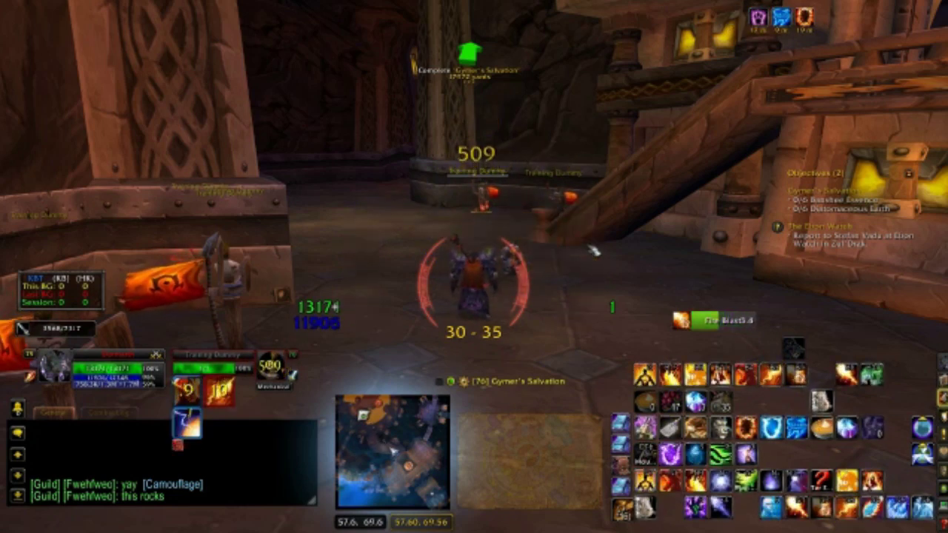
key("1")
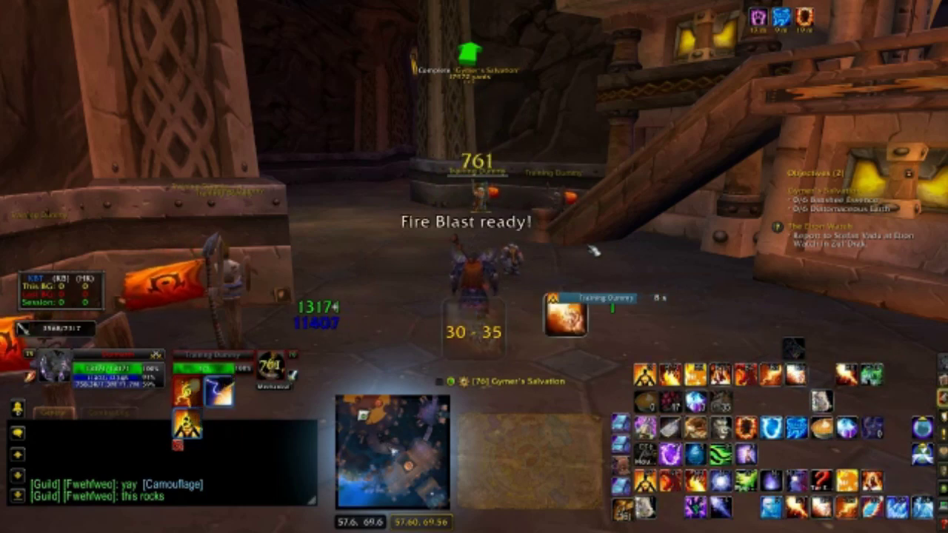
key("2")
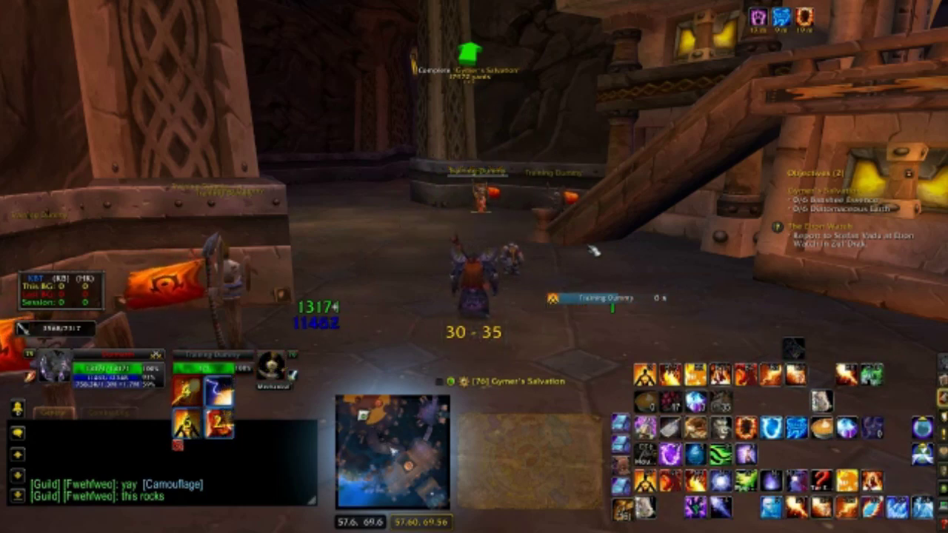
key("3")
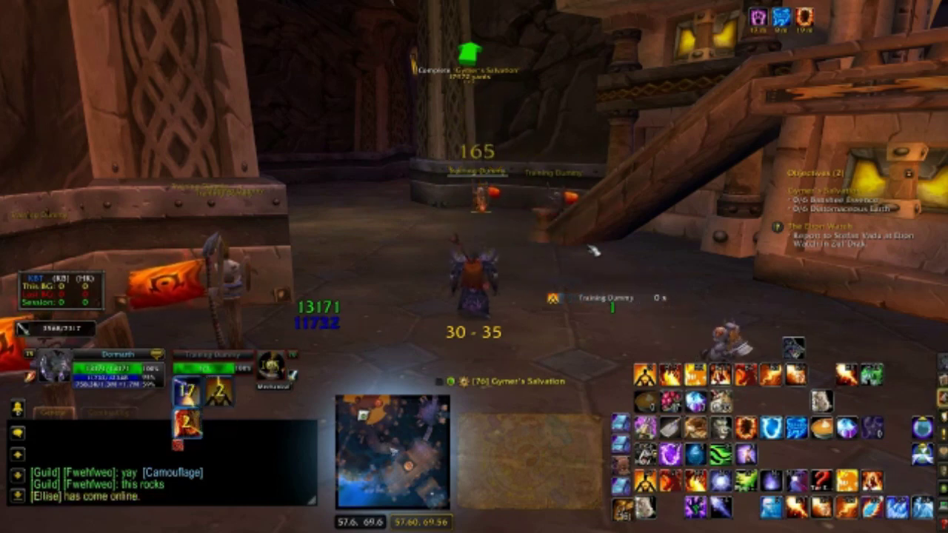
key("4")
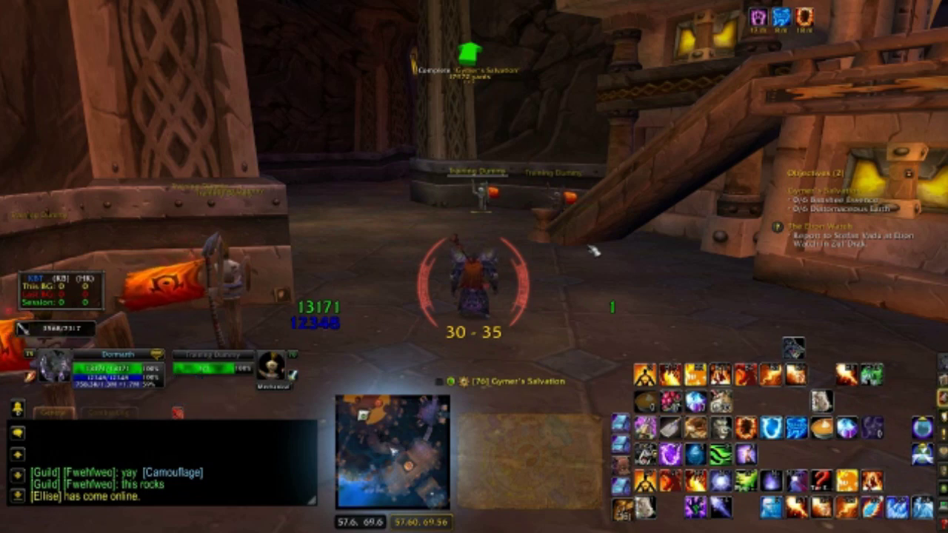
Bring up the Power Auras configuration and open the Living Bomb effect for editing
key("Return")
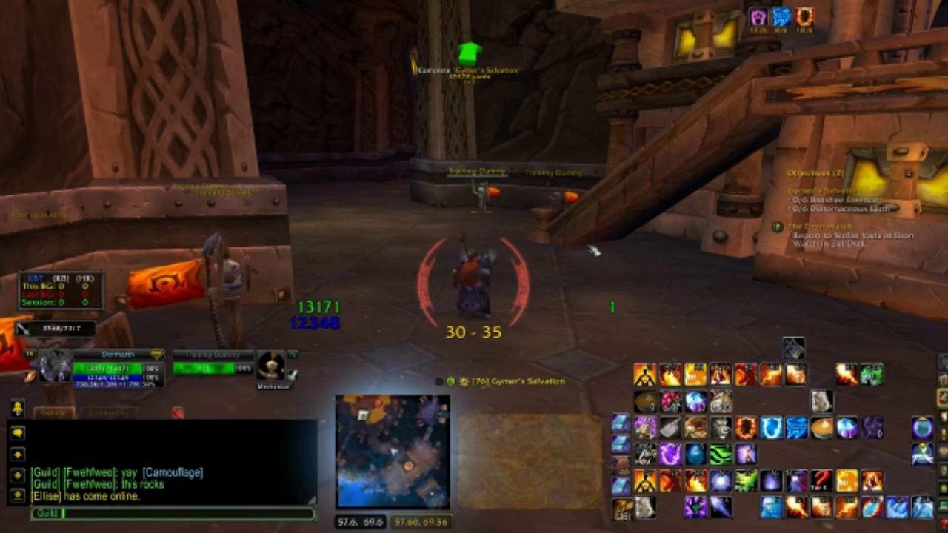
type("A")
key("Return")
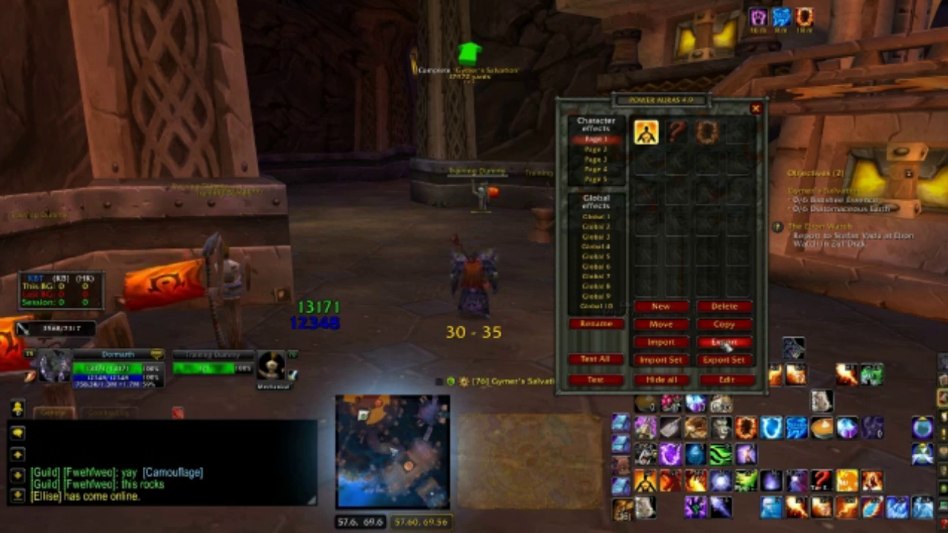
left_click(726, 380)
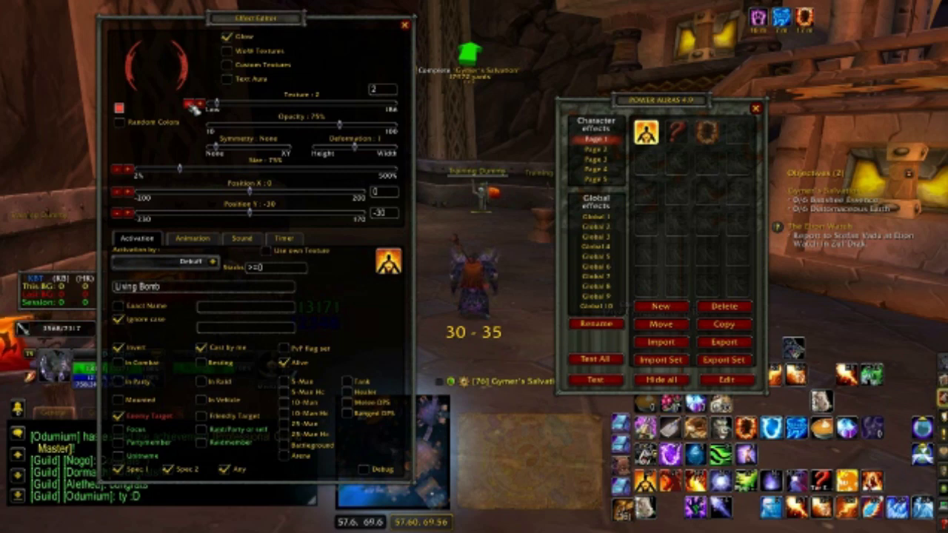
Preview other textures for the Living Bomb effect and return to texture 2
left_click(202, 104)
left_click(202, 103)
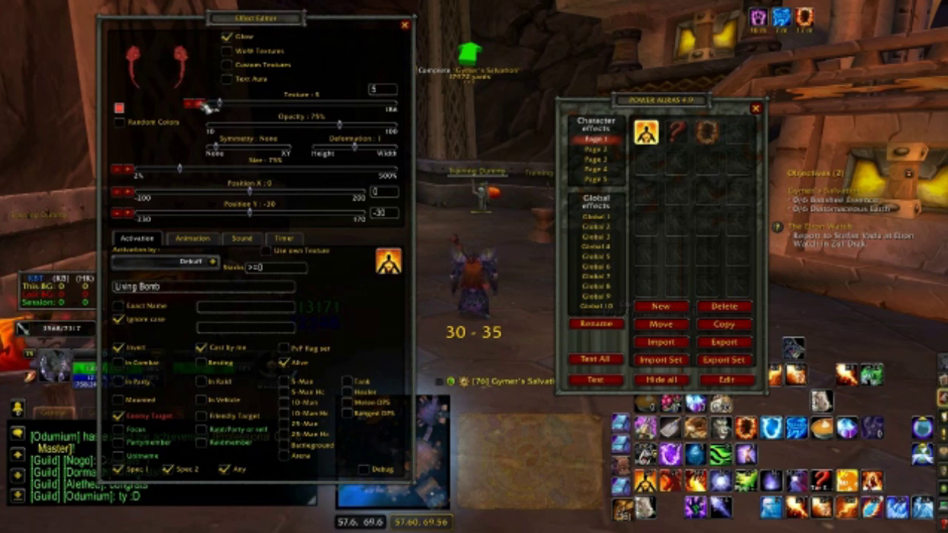
left_click(192, 108)
left_click(192, 108)
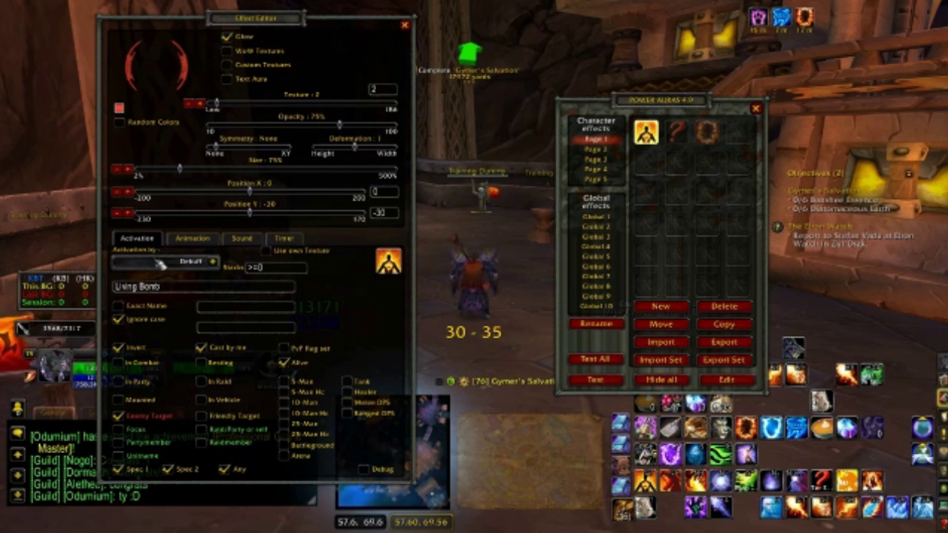
Review the Living Bomb effect's available activation types and its sound settings, and close the Power Auras windows
left_click(212, 261)
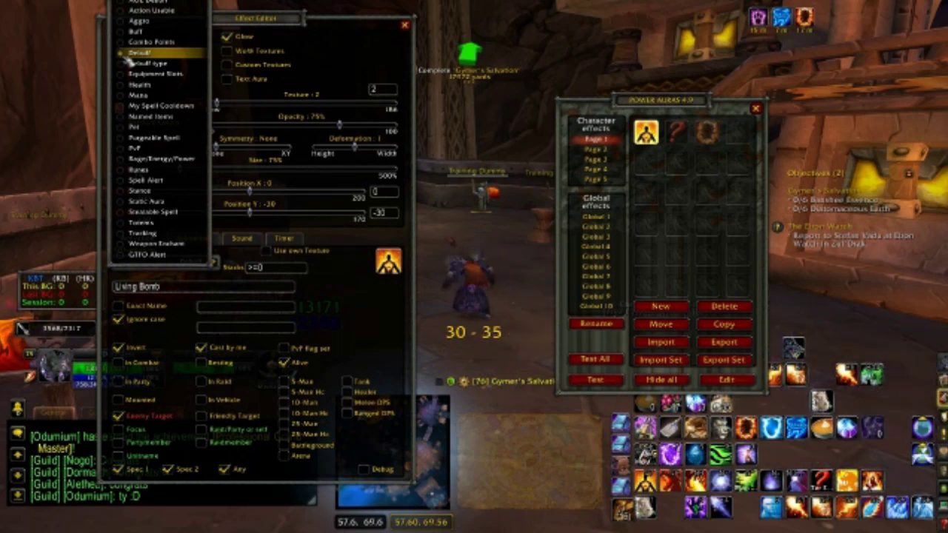
left_click(216, 268)
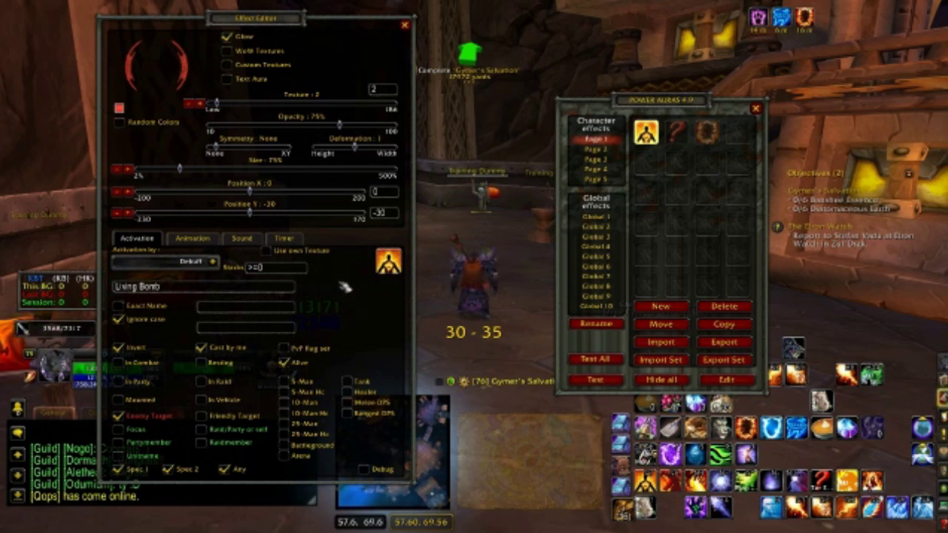
left_click(244, 238)
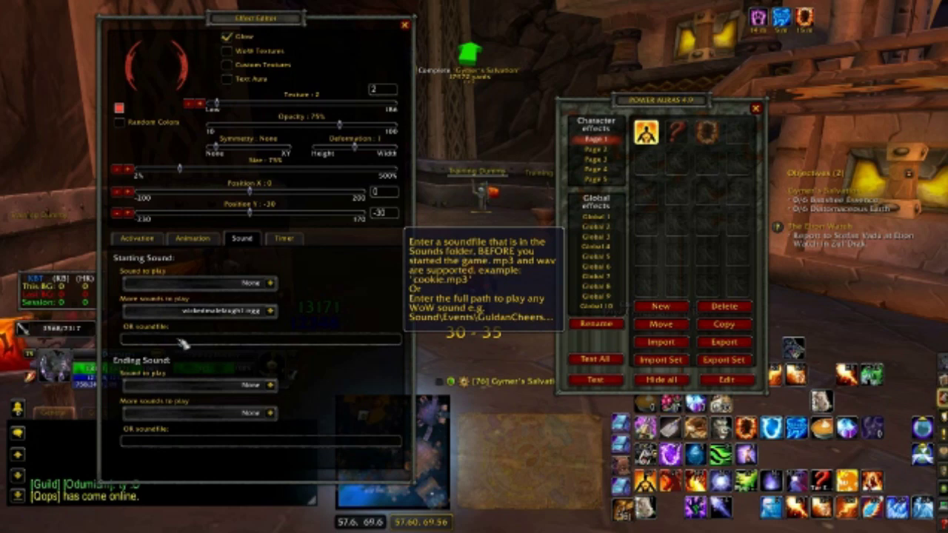
left_click(137, 237)
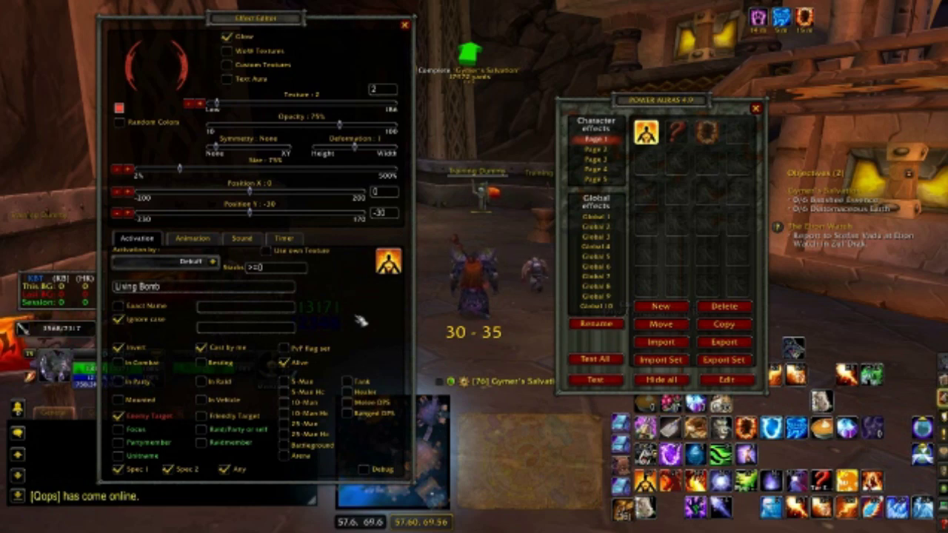
left_click(405, 26)
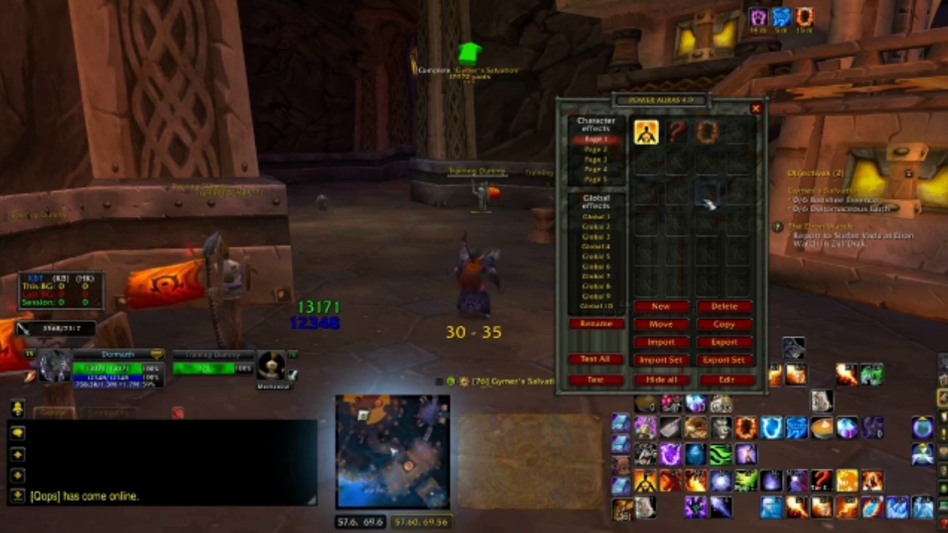
left_click(756, 111)
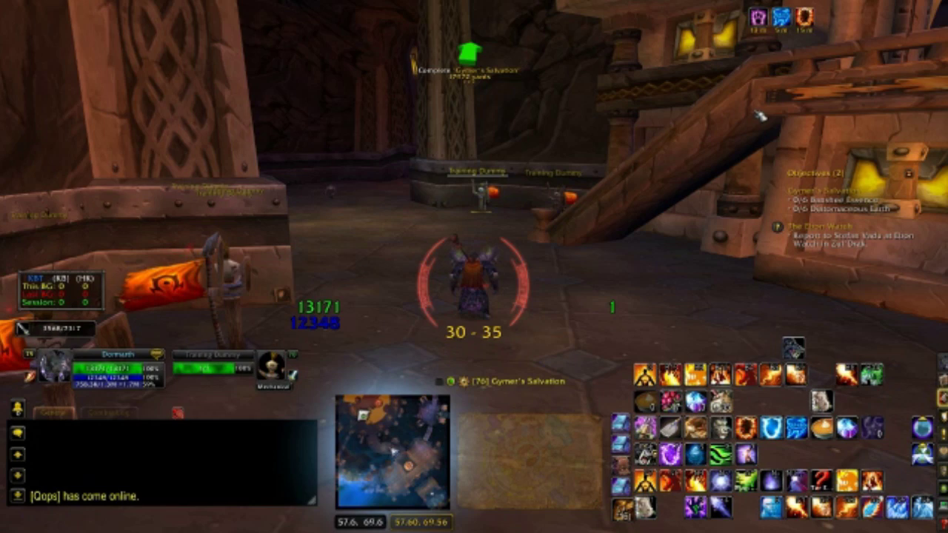
Cast Living Bomb, Fire Blast and other fire spells on the training dummy to test the Living Bomb alert
key("1")
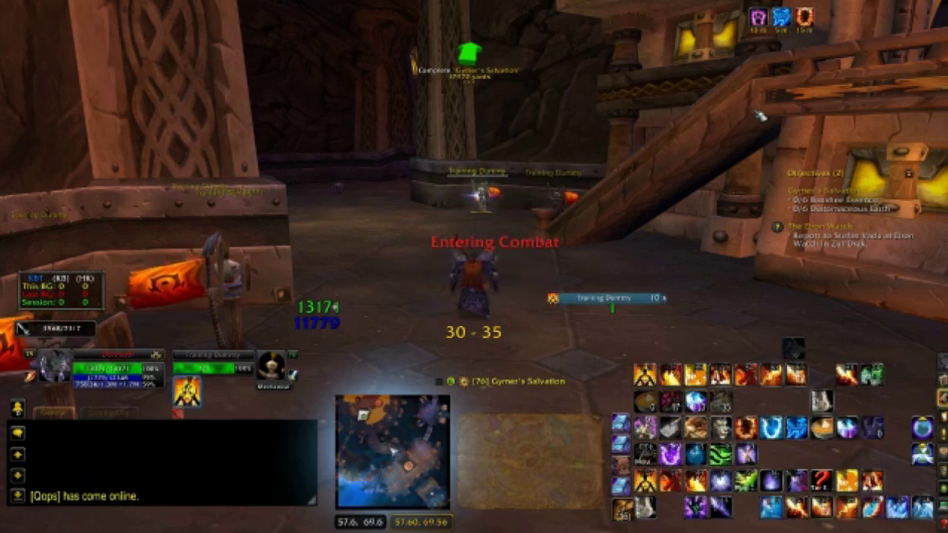
key("2")
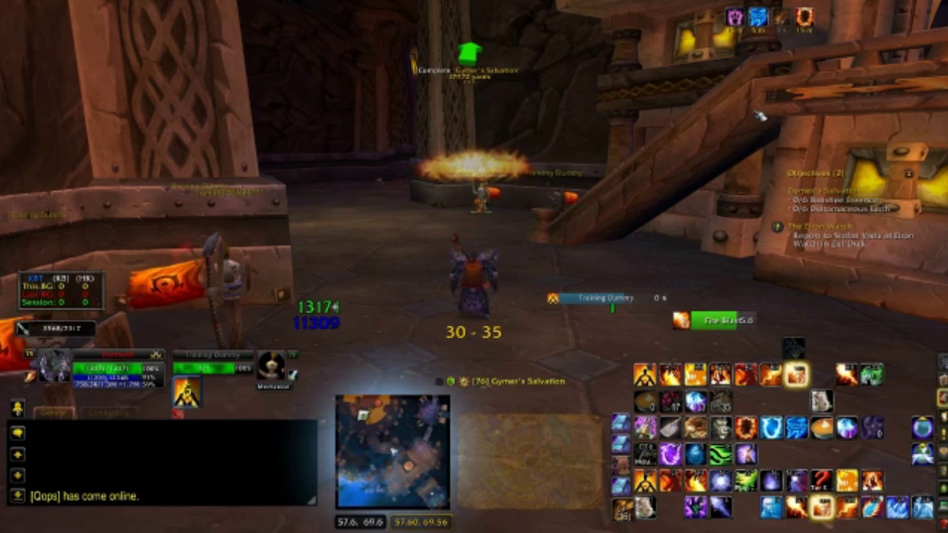
key("1")
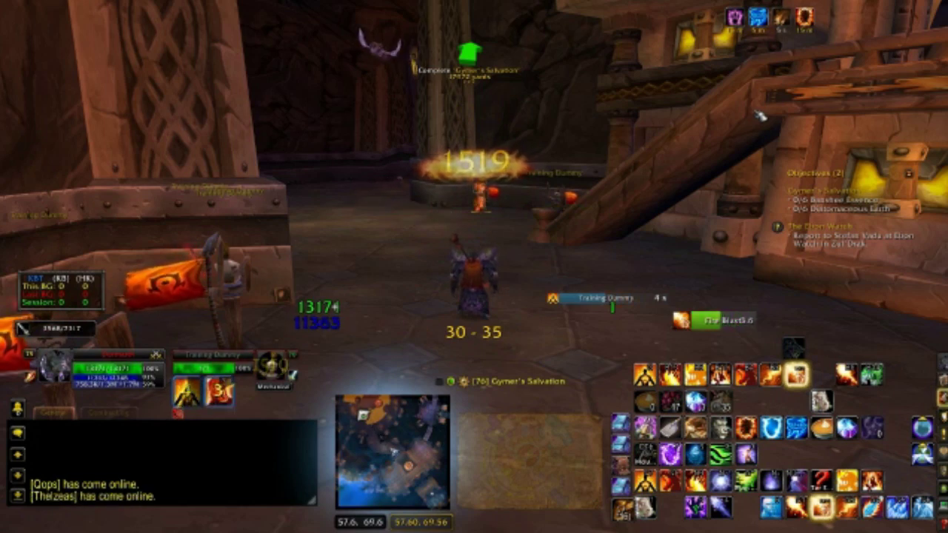
key("a")
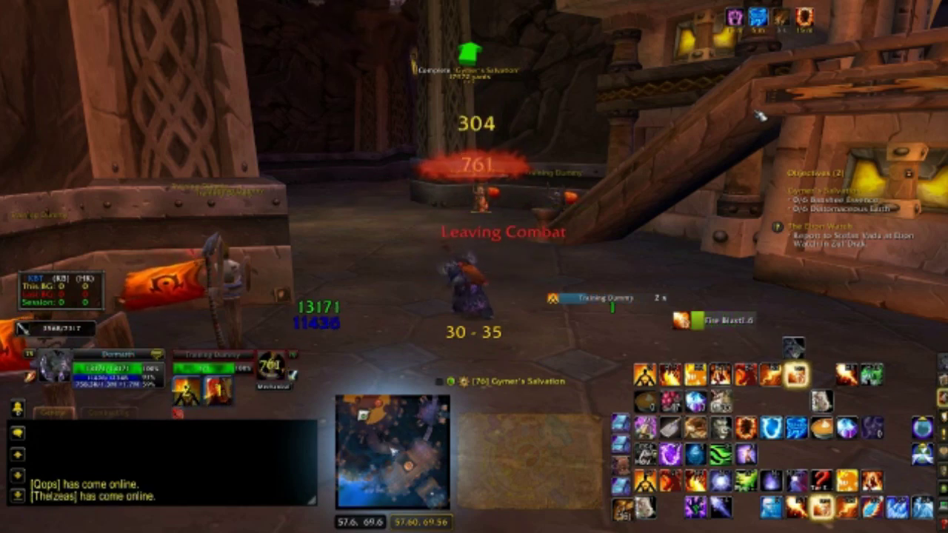
key("2")
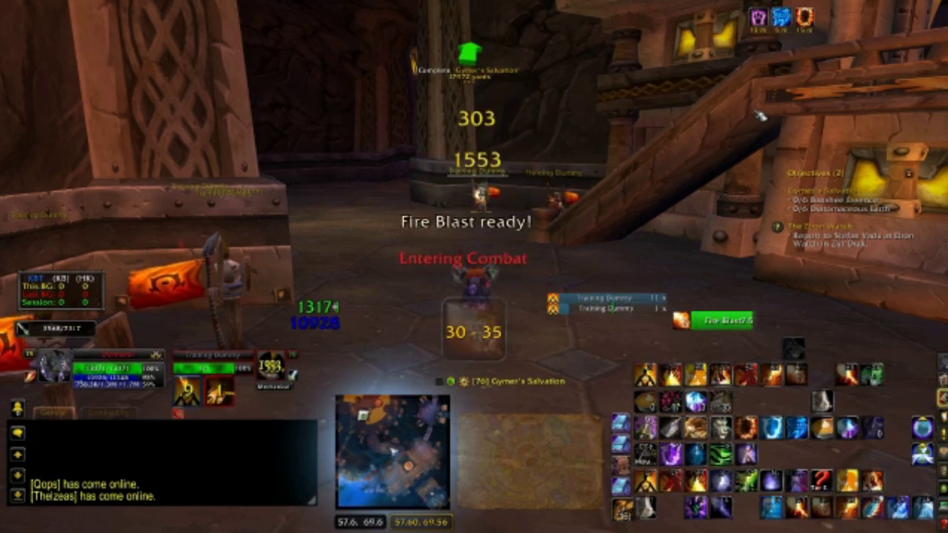
key("1")
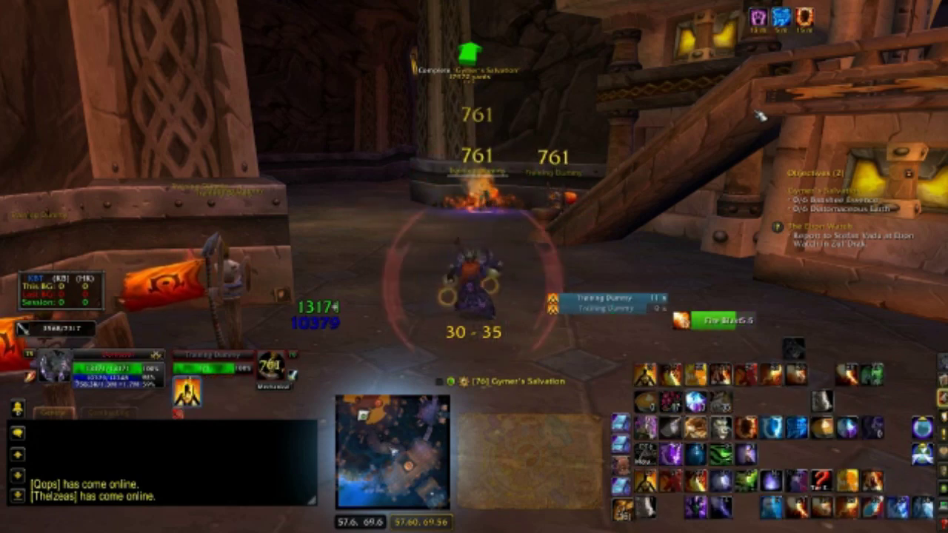
key("3")
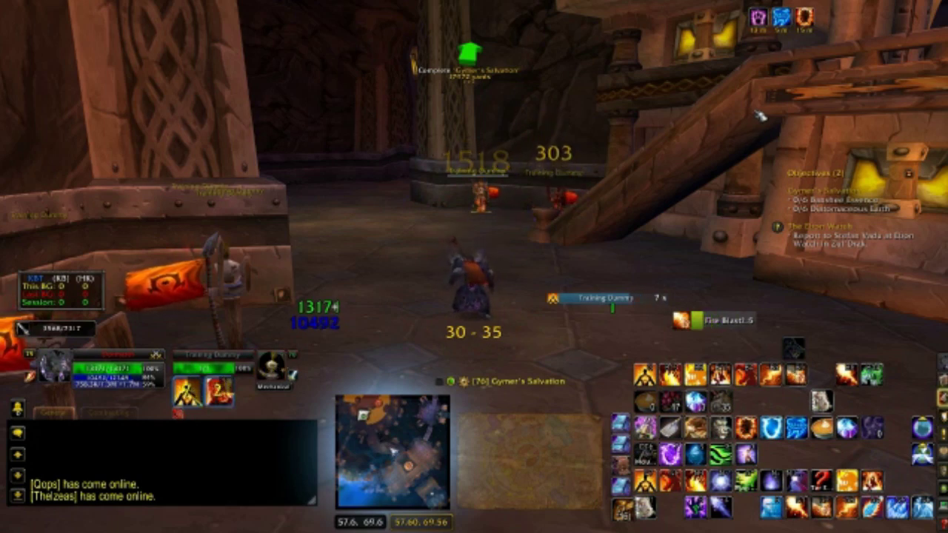
key("2")
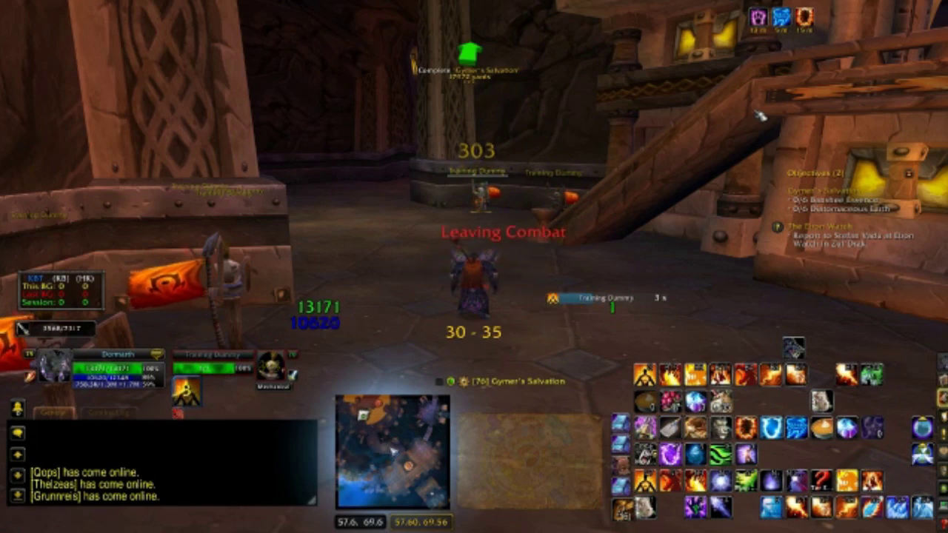
key("2")
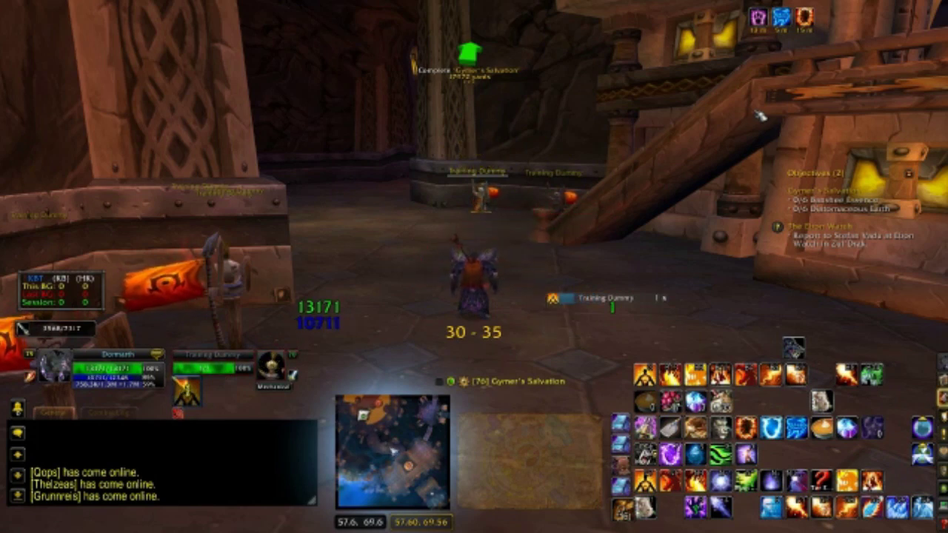
key("1")
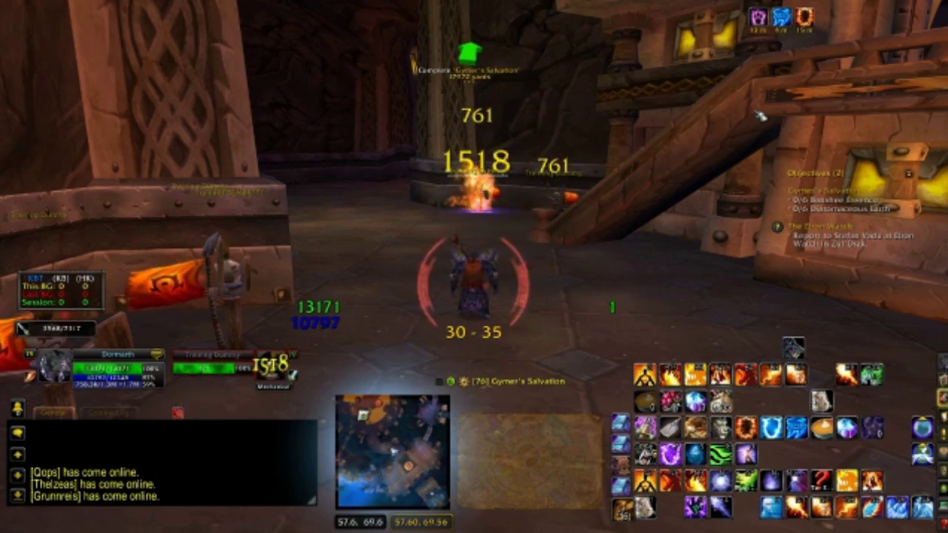